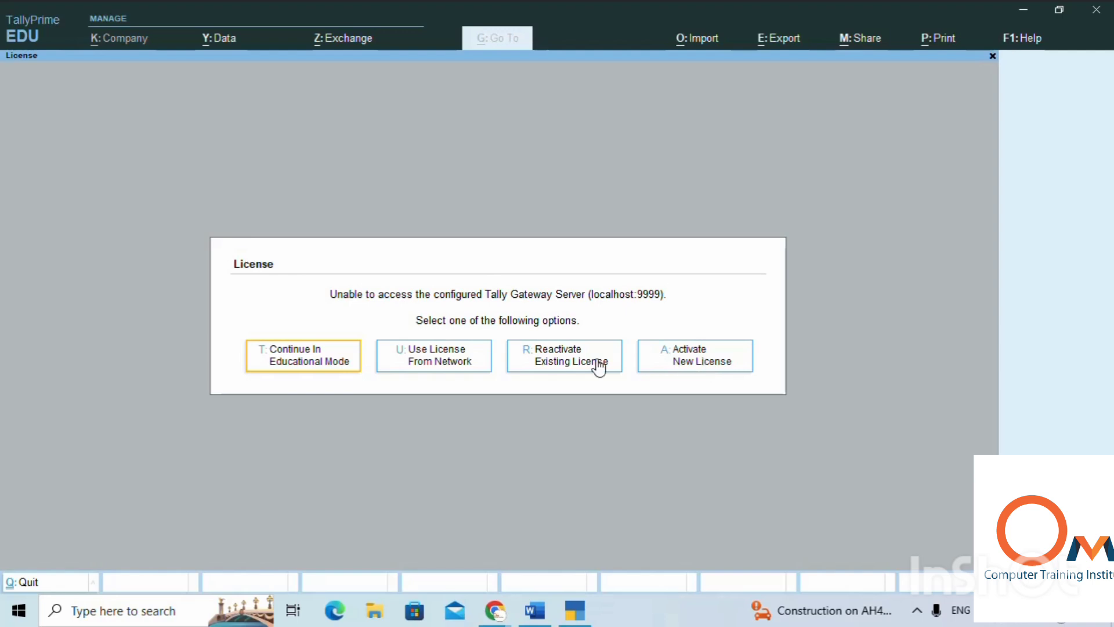
Continue in educational mode and start creating a new company.
click(314, 357)
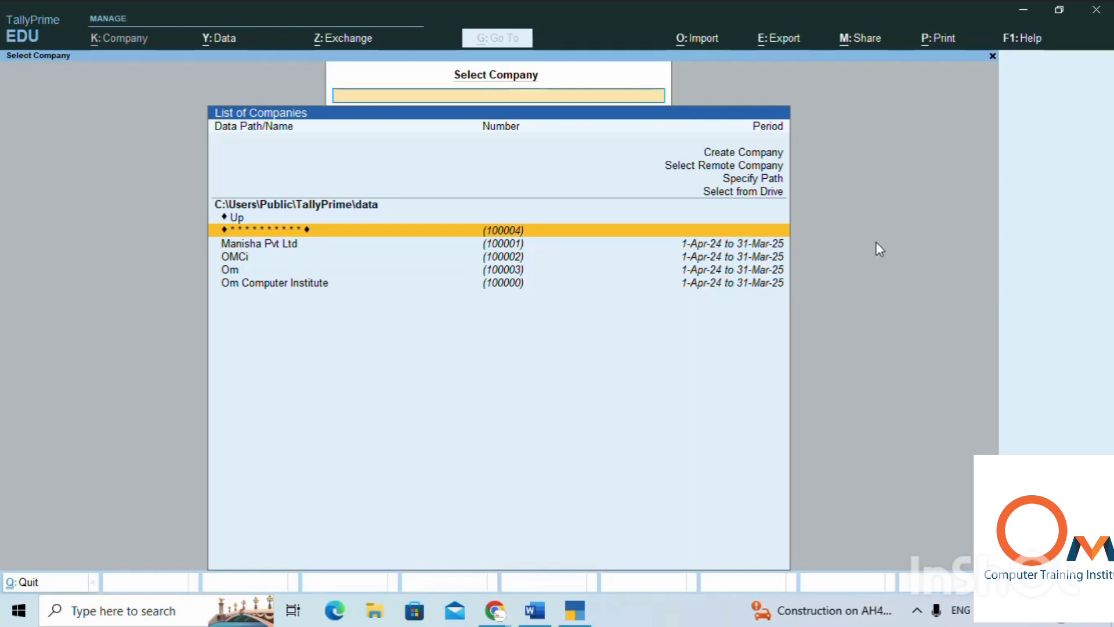
click(732, 157)
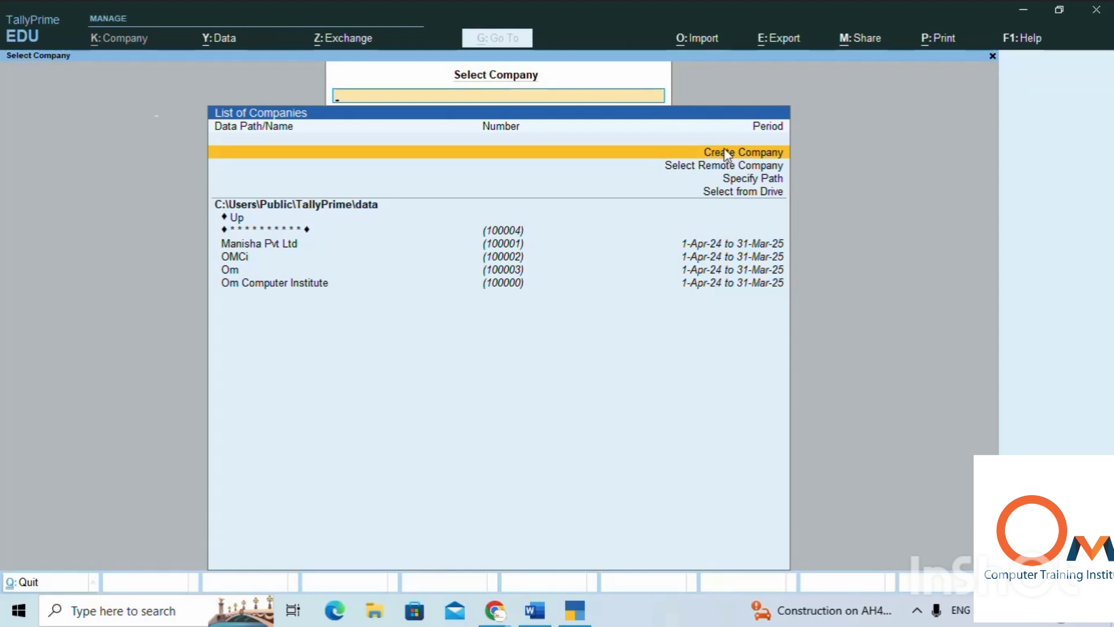
click(725, 155)
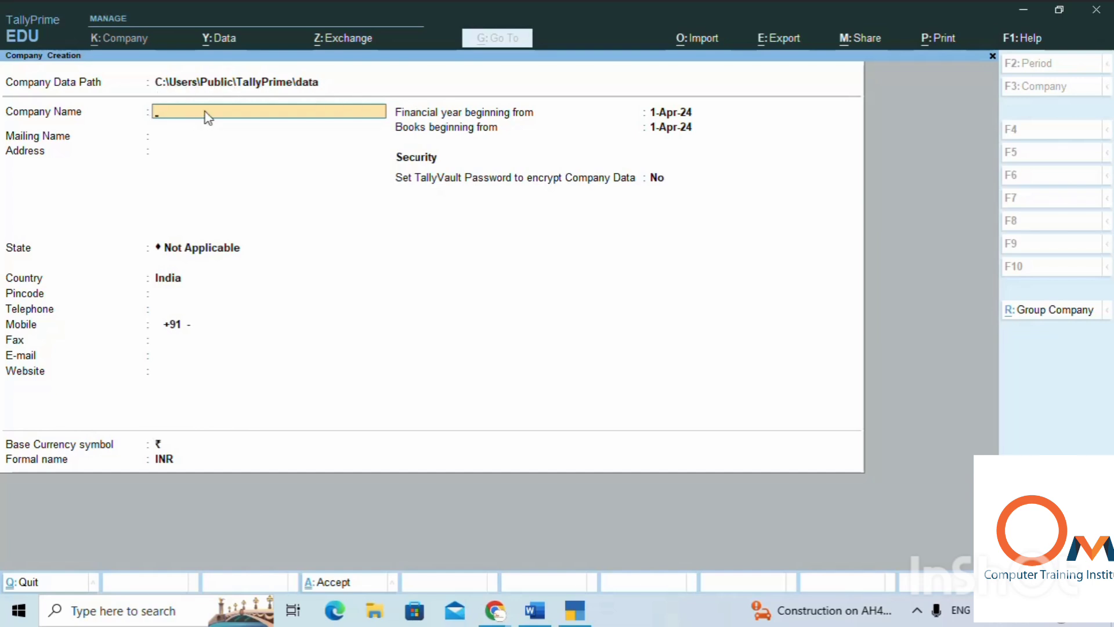
Enter Omci as the company name, keep the same mailing name and leave the address blank.
text(Omci)
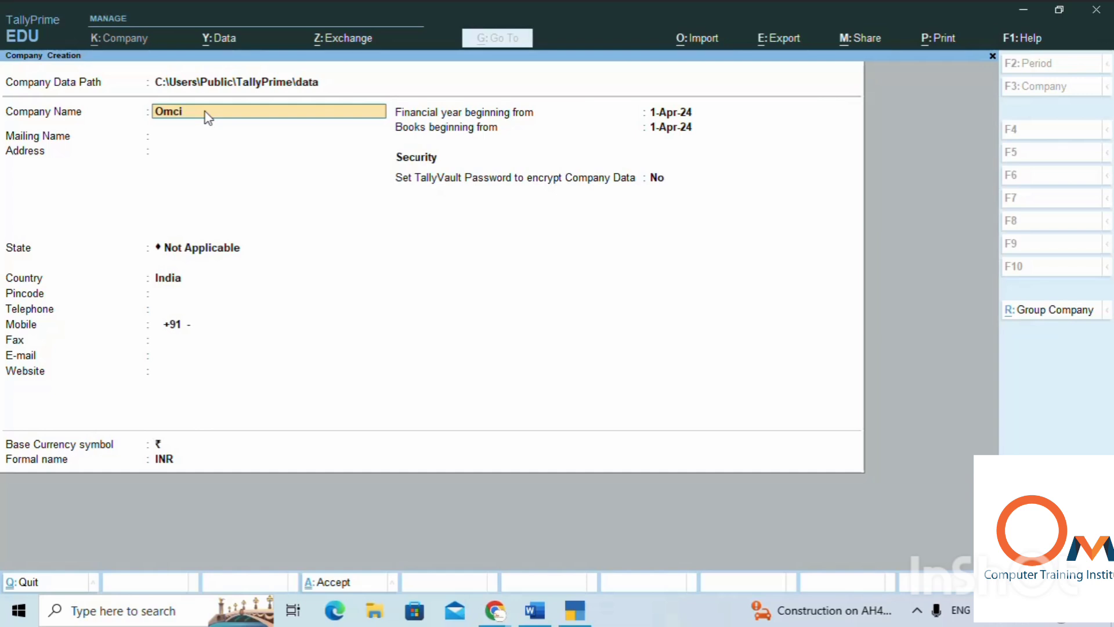
key(Return)
key(Return)
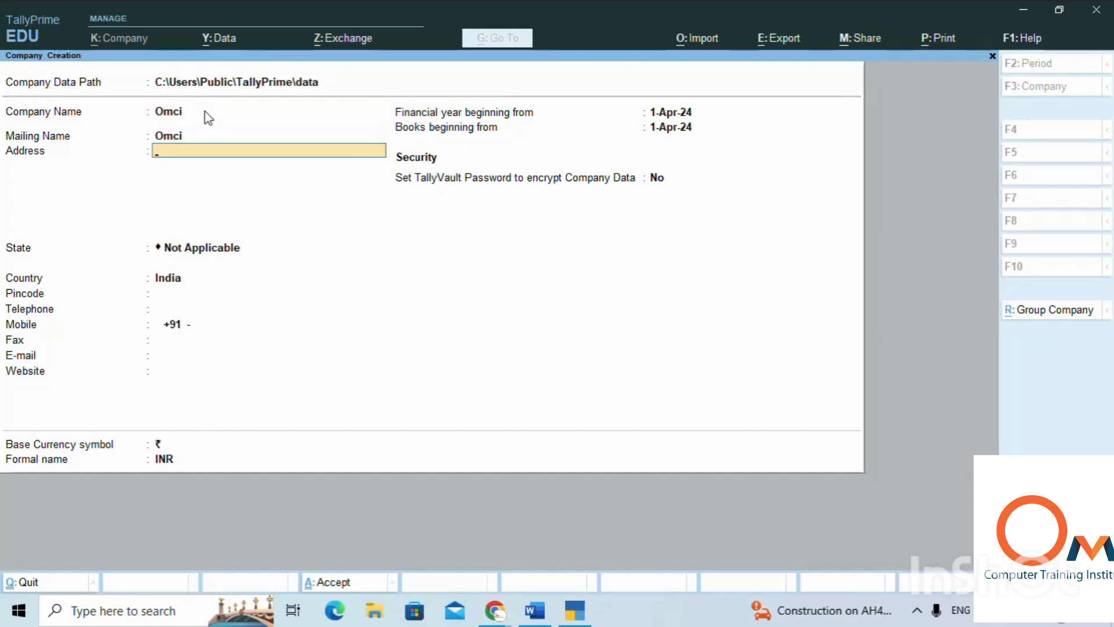
key(Return)
Set the state to Maharashtra and leave the pincode, telephone, mobile, fax, e-mail and website blank.
text(M)
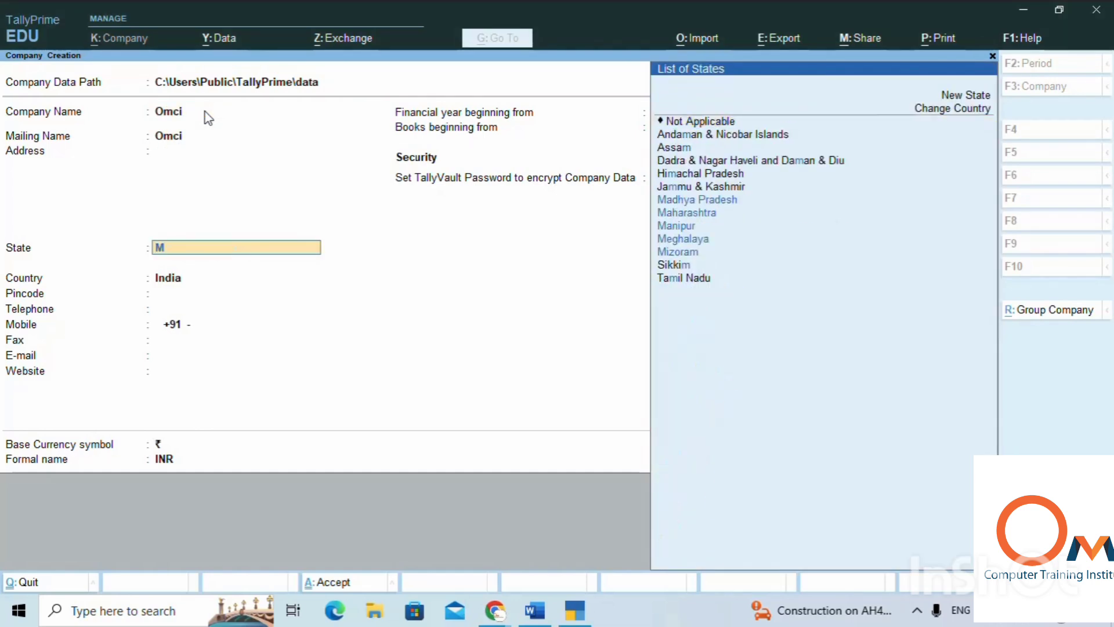
key(Down)
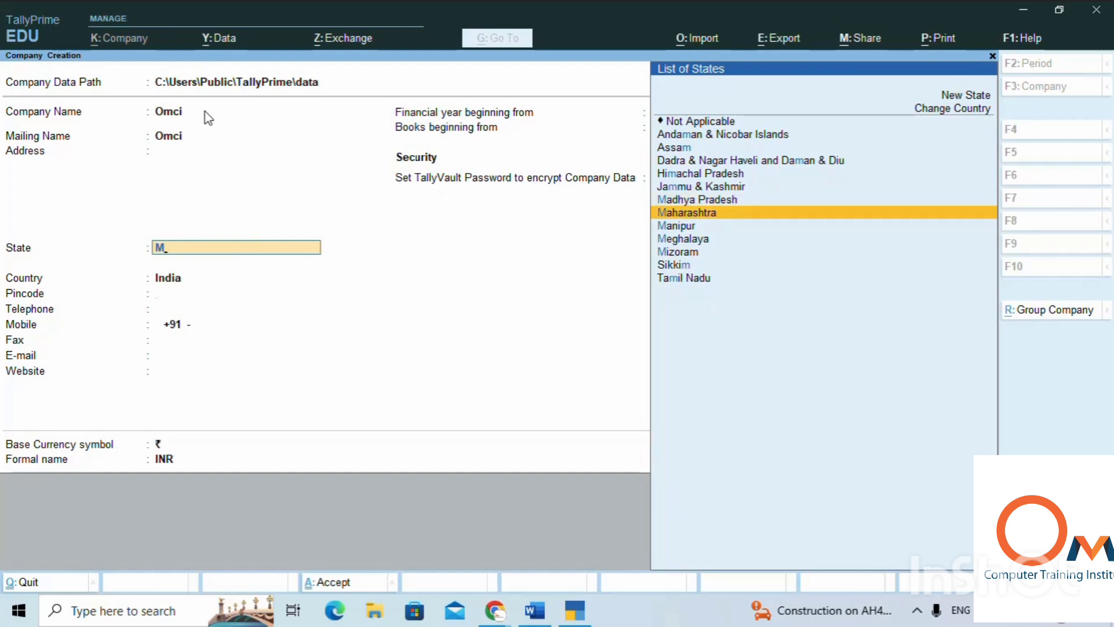
key(Return)
key(Return)
key(Return)
key(Return)
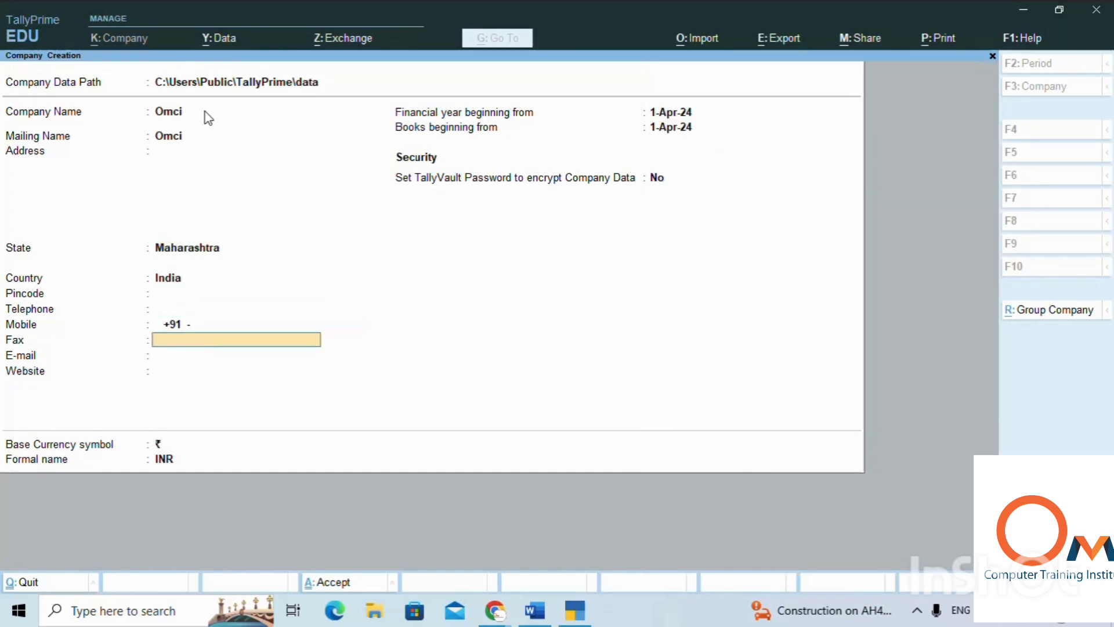
key(Return)
key(Return)
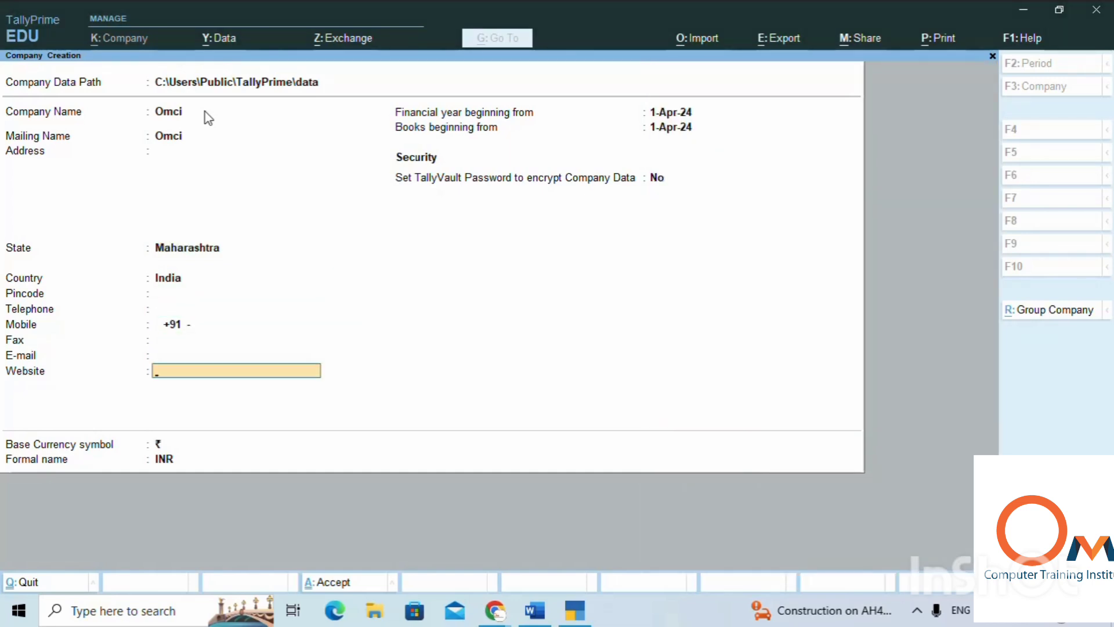
key(Return)
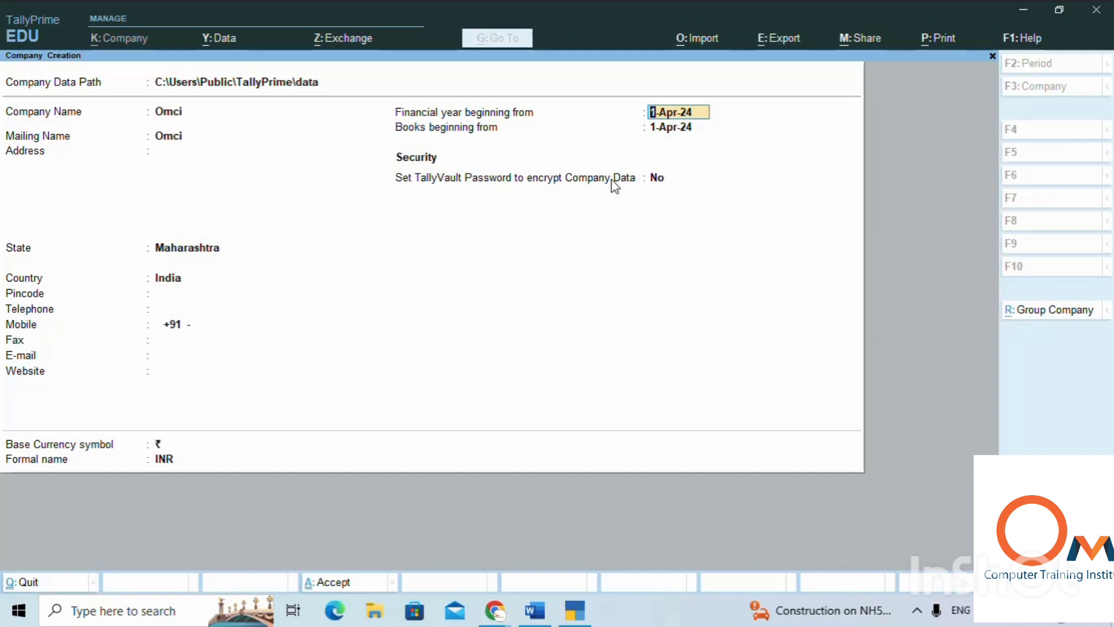
Configure the company creation form to set Edit Log applicability and provide additional base currency details, leaving user access control off.
key(F12)
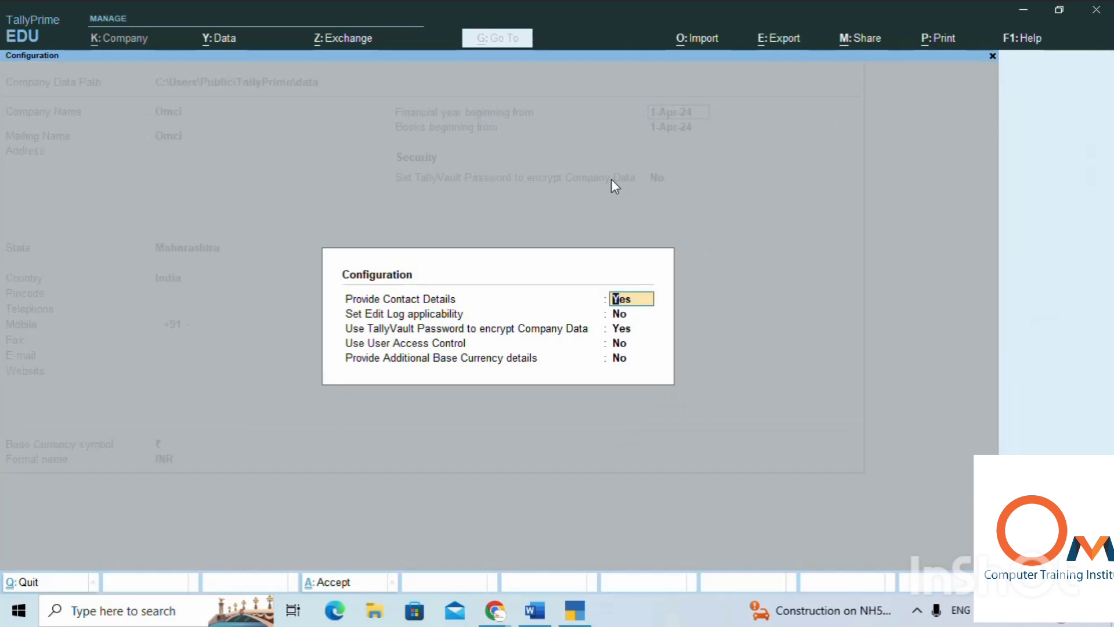
key(Return)
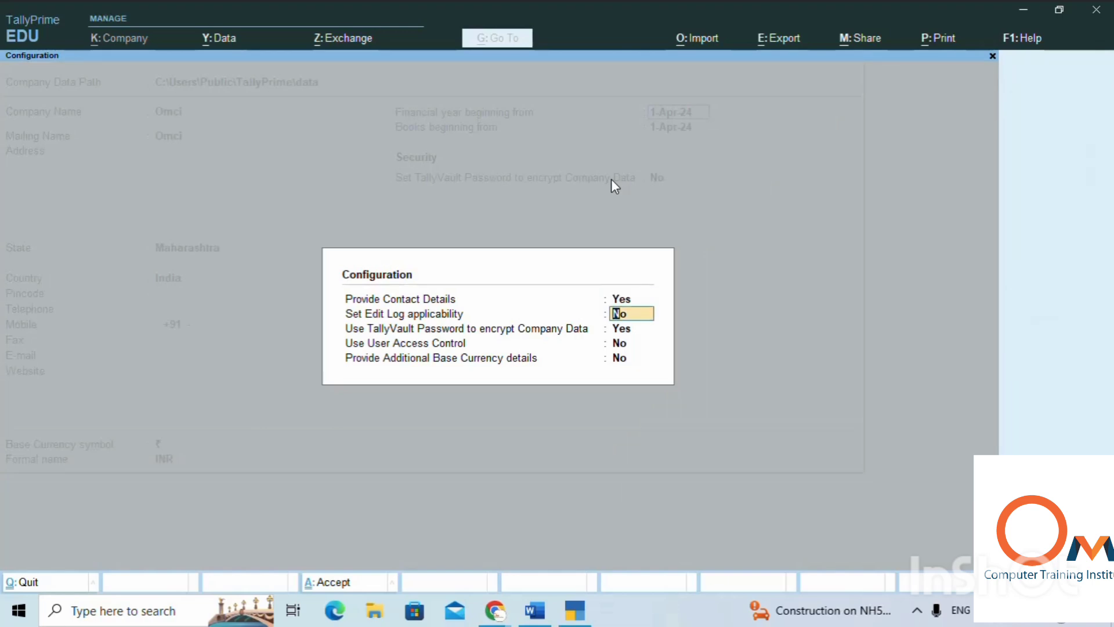
text(yes)
key(Return)
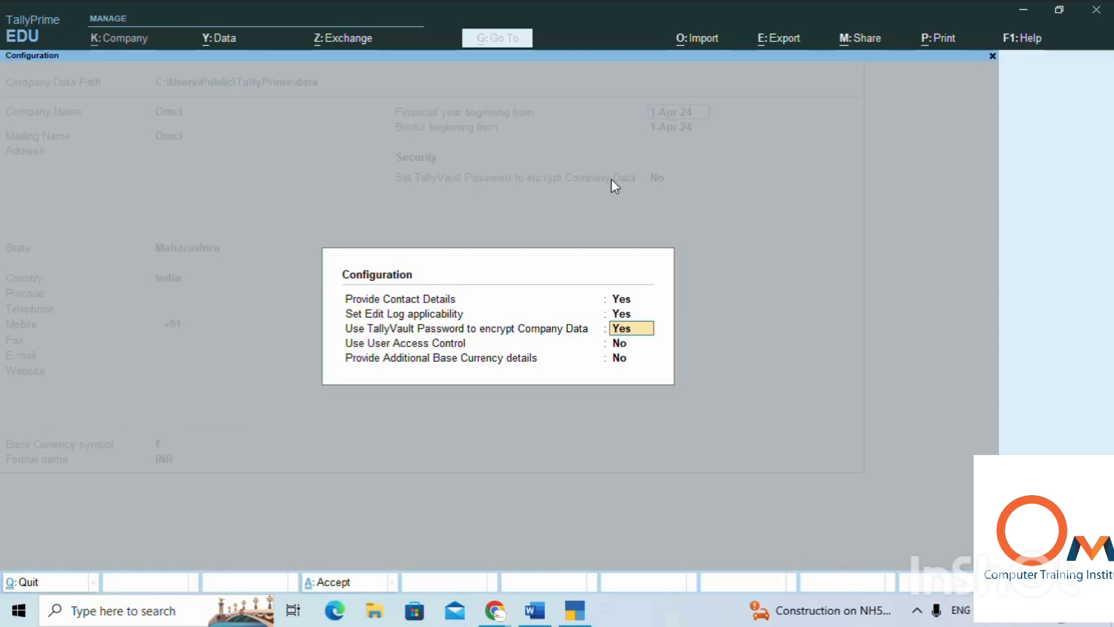
key(Return)
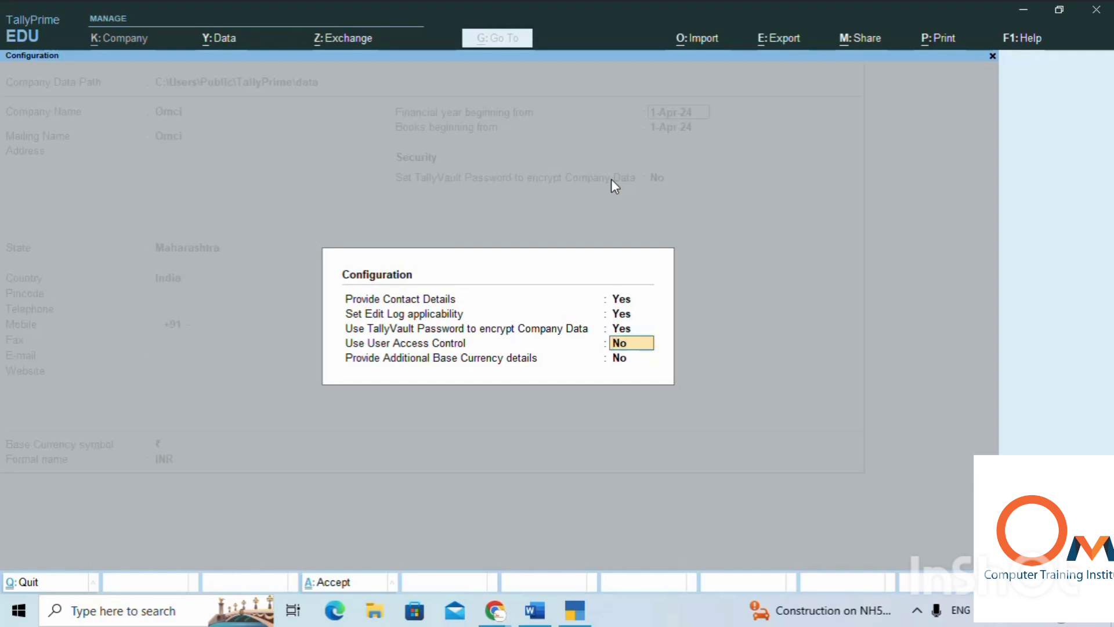
key(Return)
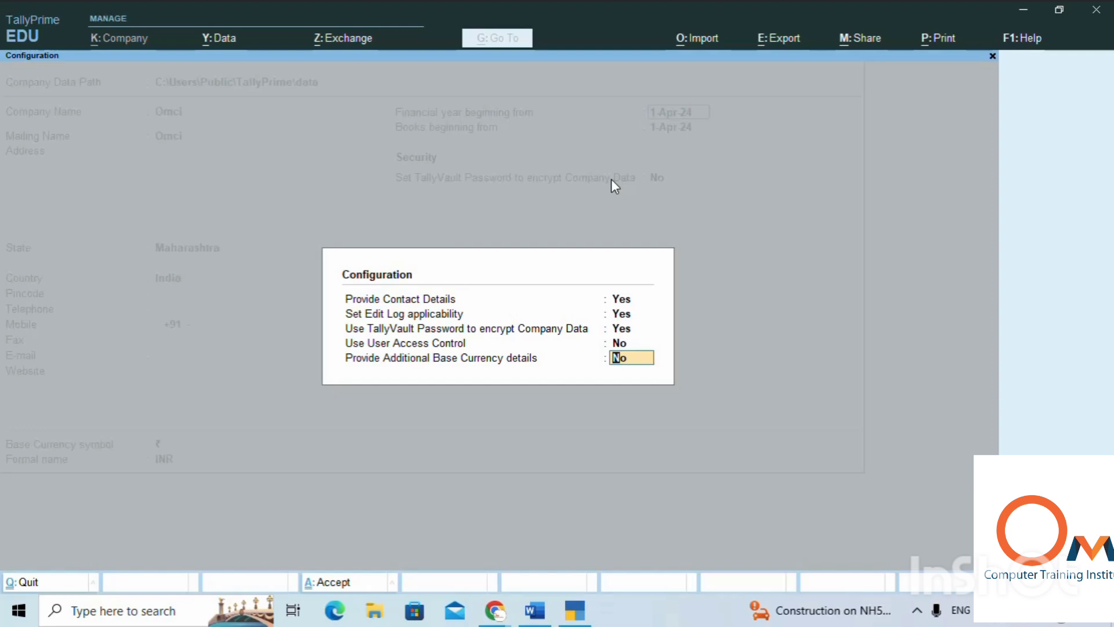
text(yes)
key(Return)
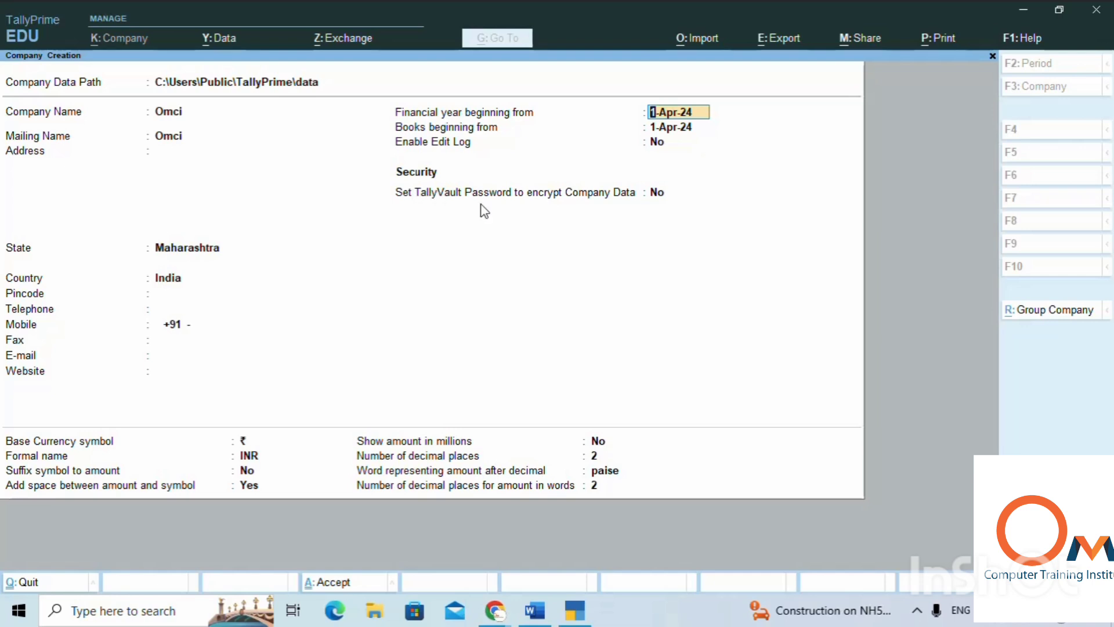
Keep 1-Apr-24 as the start of the financial year and books, and enable the Edit Log.
key(Return)
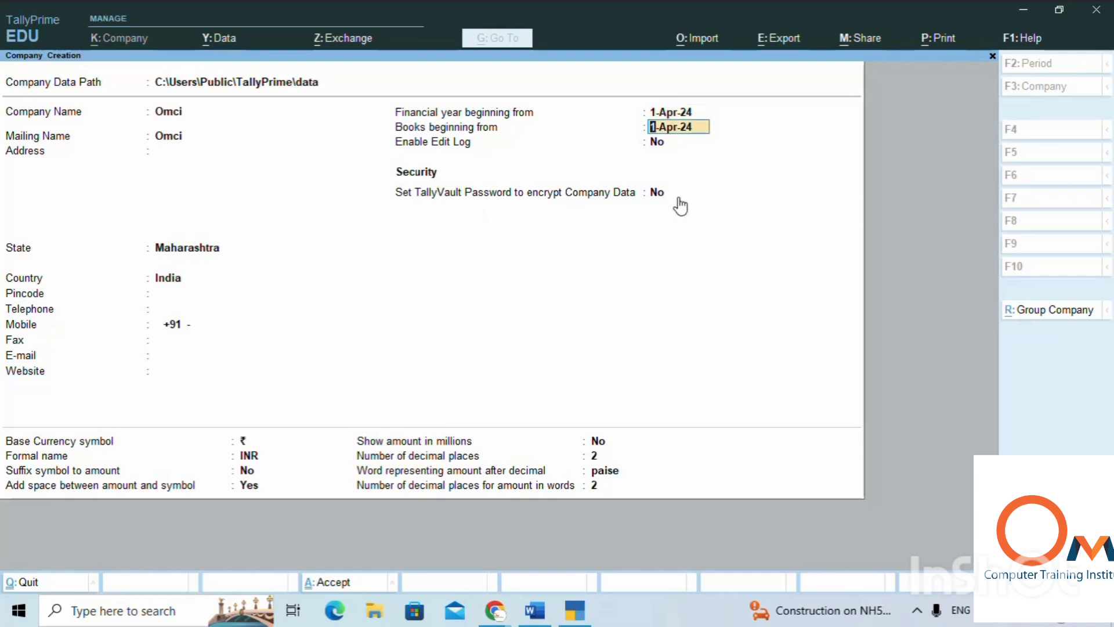
key(Return)
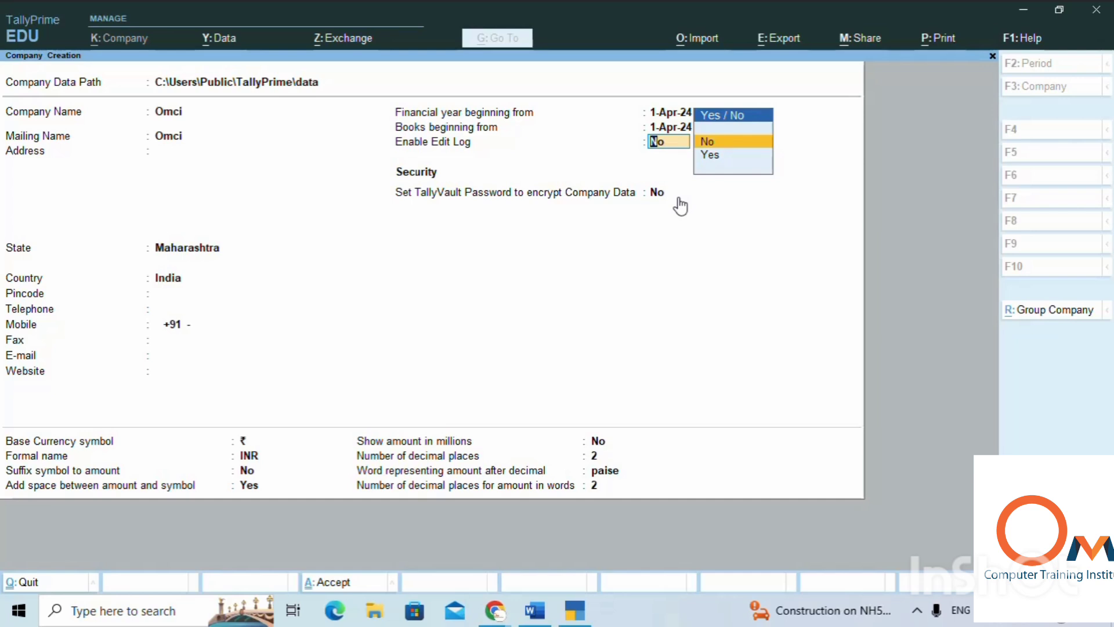
key(y)
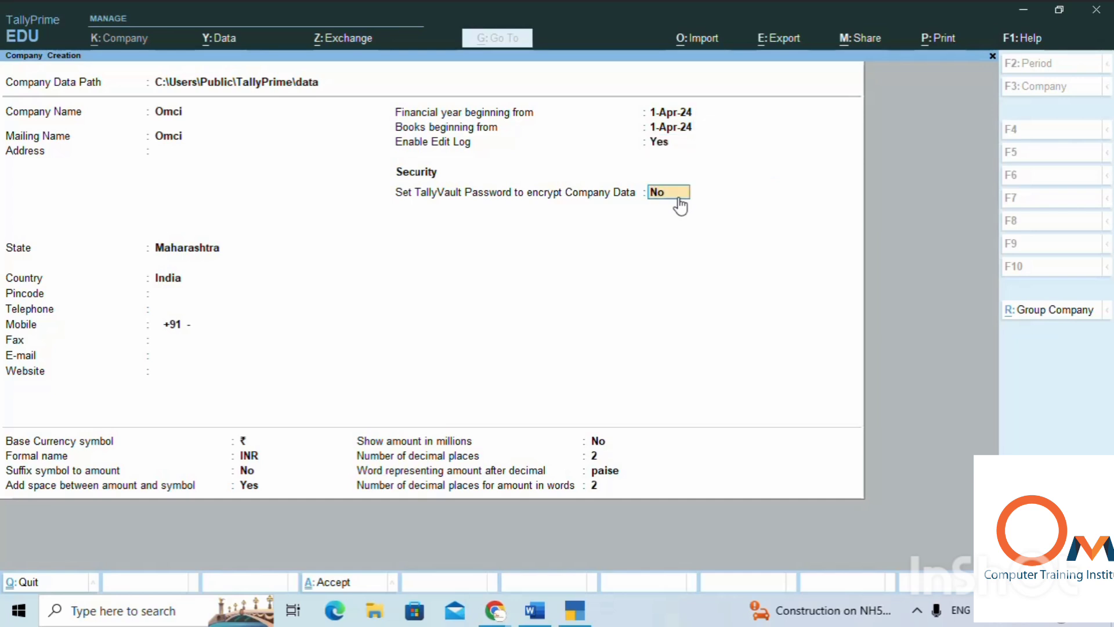
Turn on TallyVault encryption of the company data and try to set the TallyVault password with its confirmation.
text(yes)
key(Return)
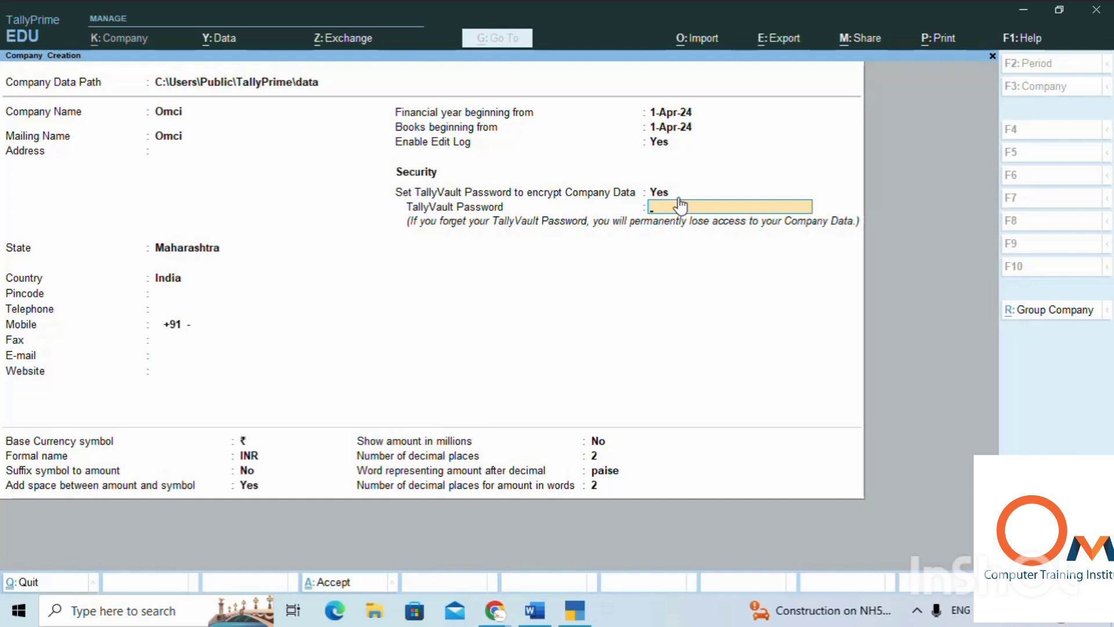
text(**)
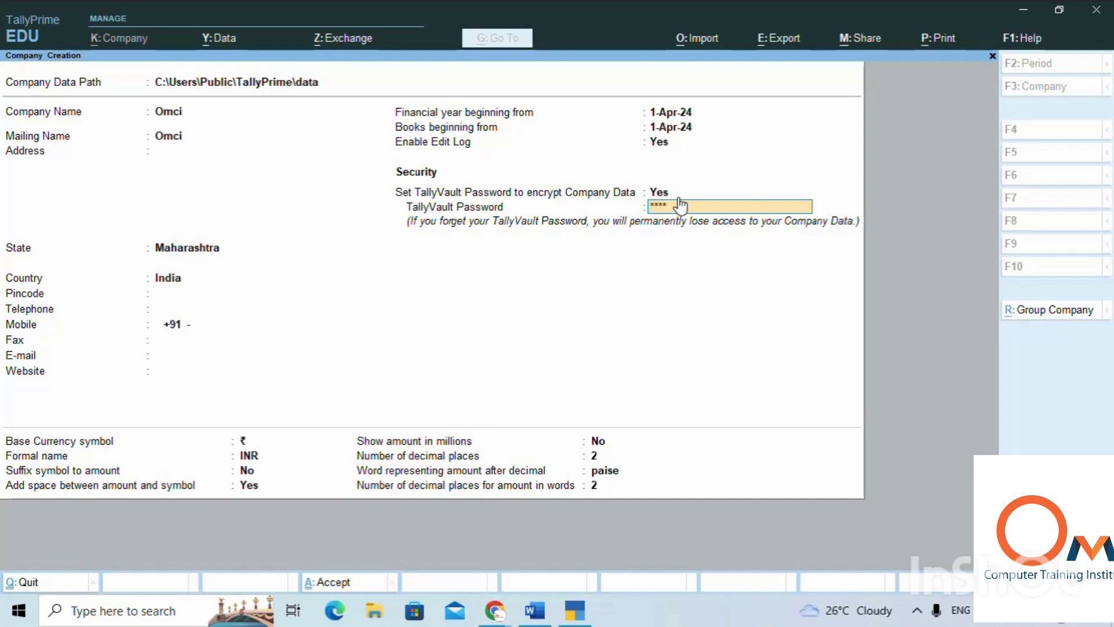
text(**)
key(Return)
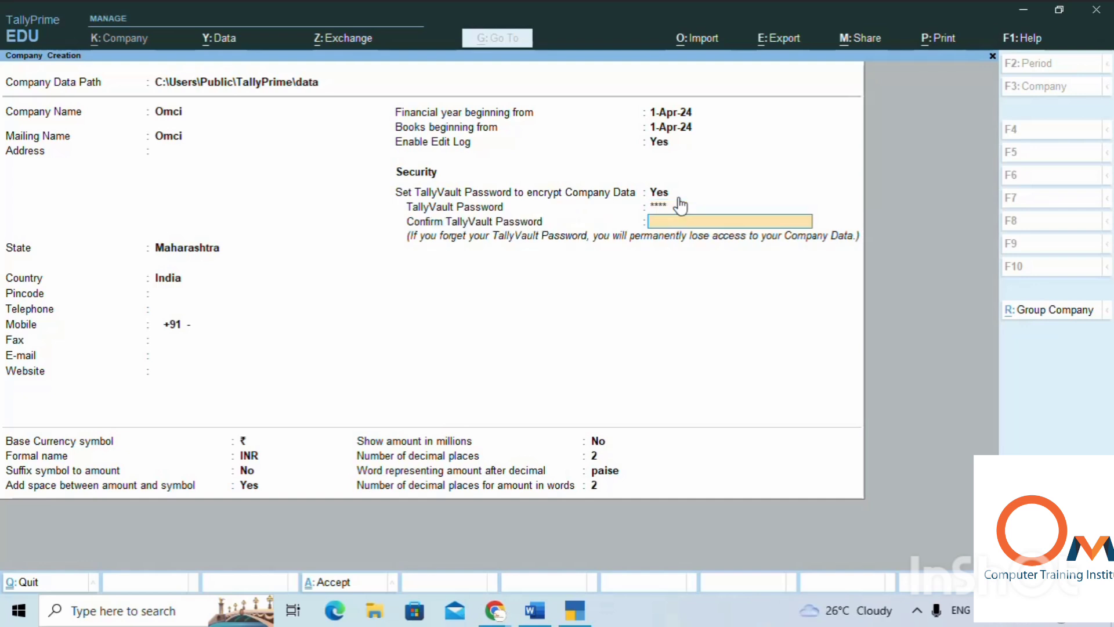
key(Return)
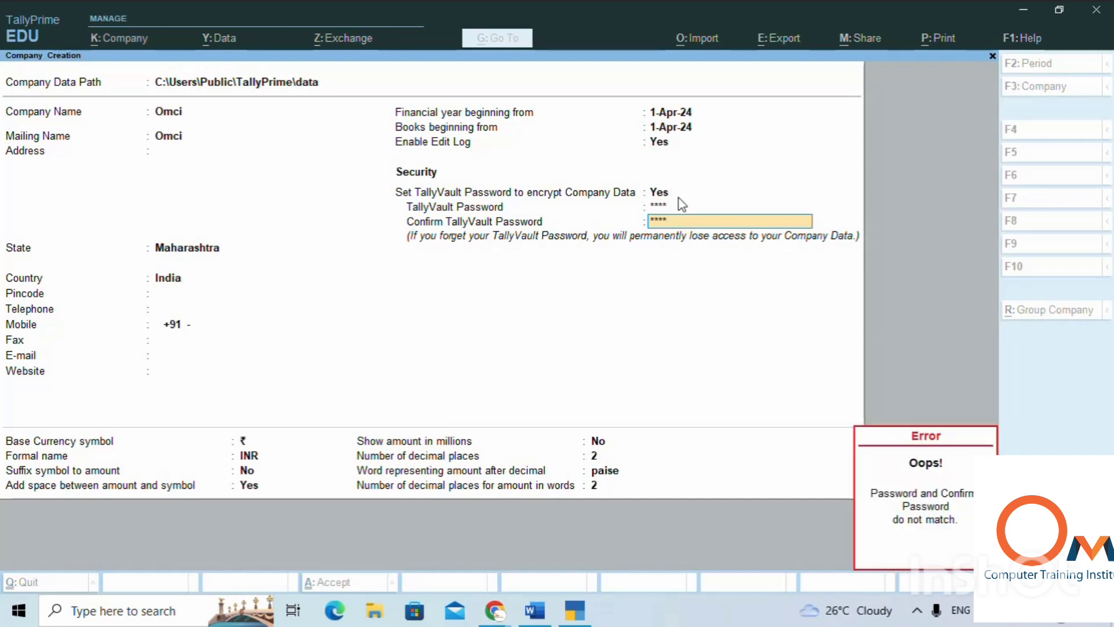
key(Return)
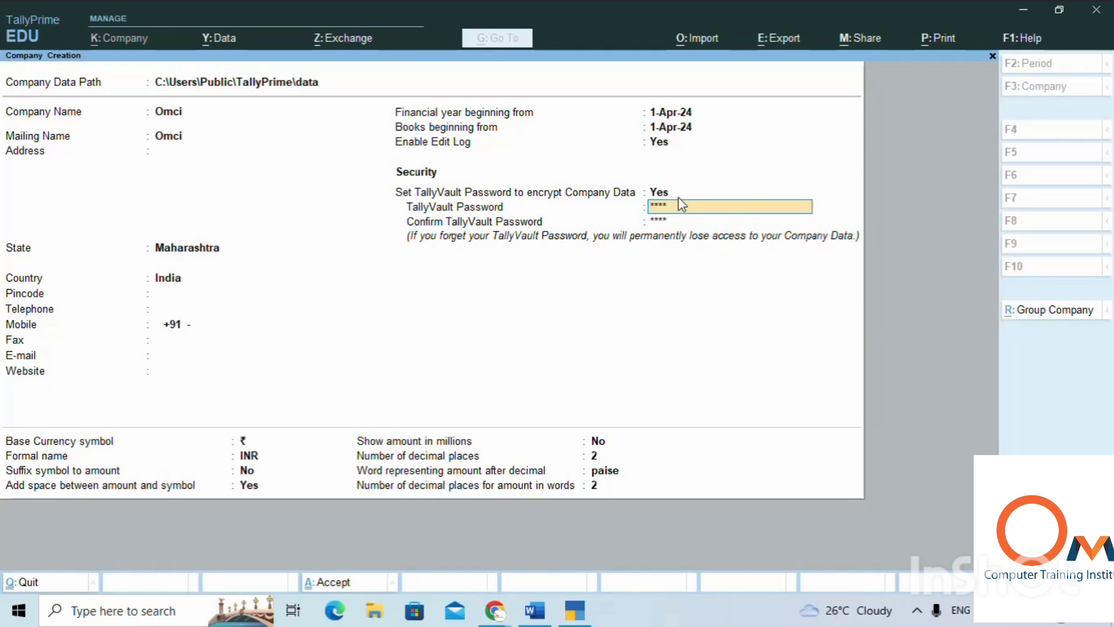
Re-enter the TallyVault password and its confirmation.
text(o)
key(Return)
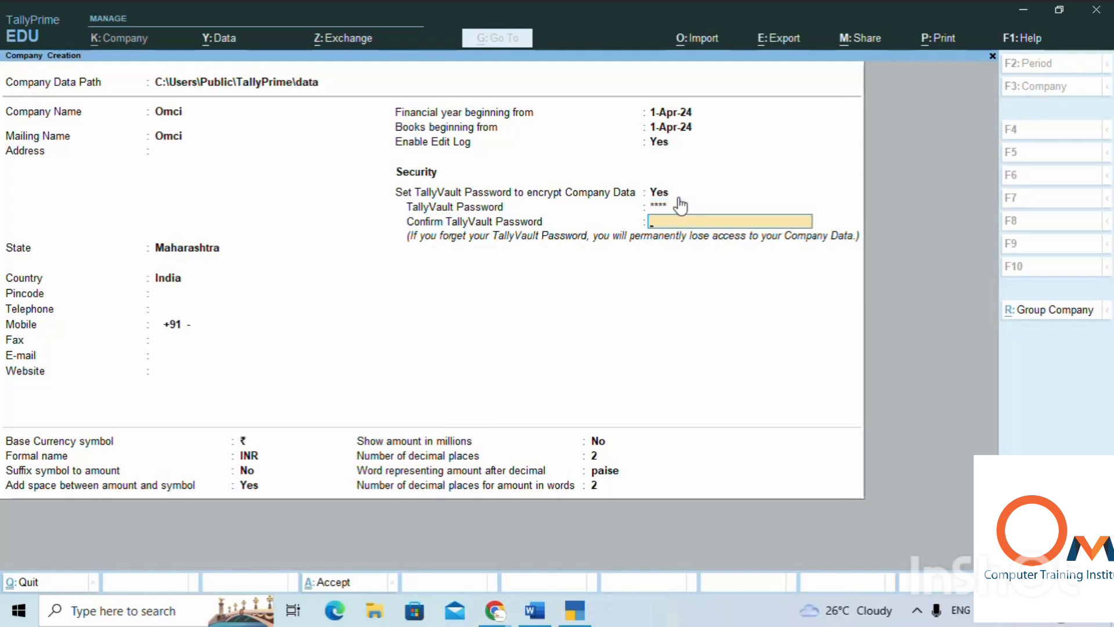
key(Return)
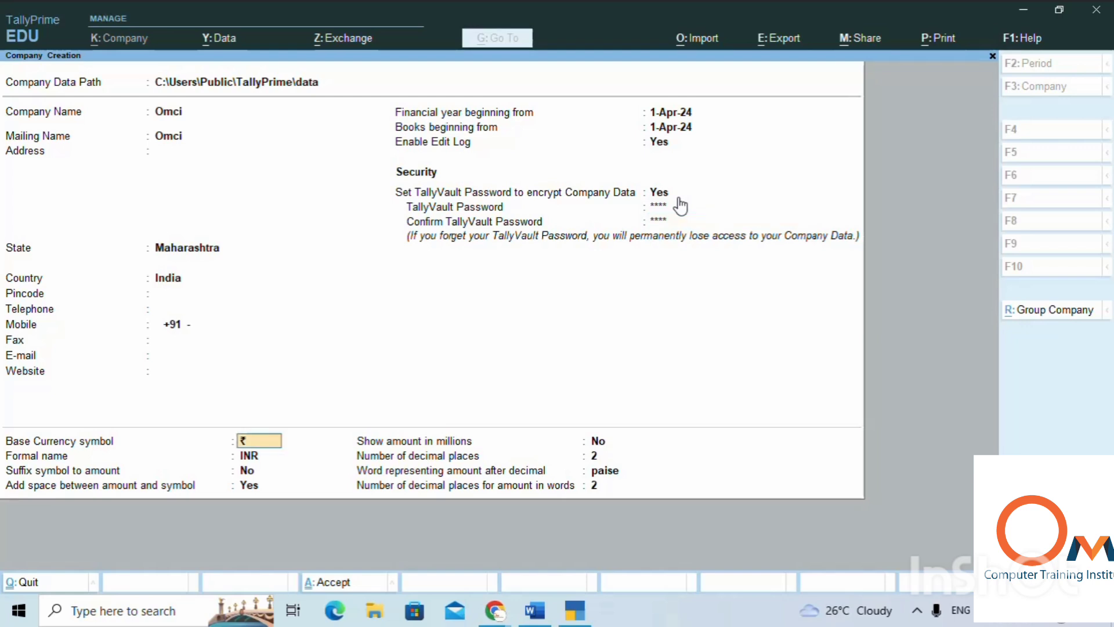
Keep the default base currency details and accept the new company.
key(Return)
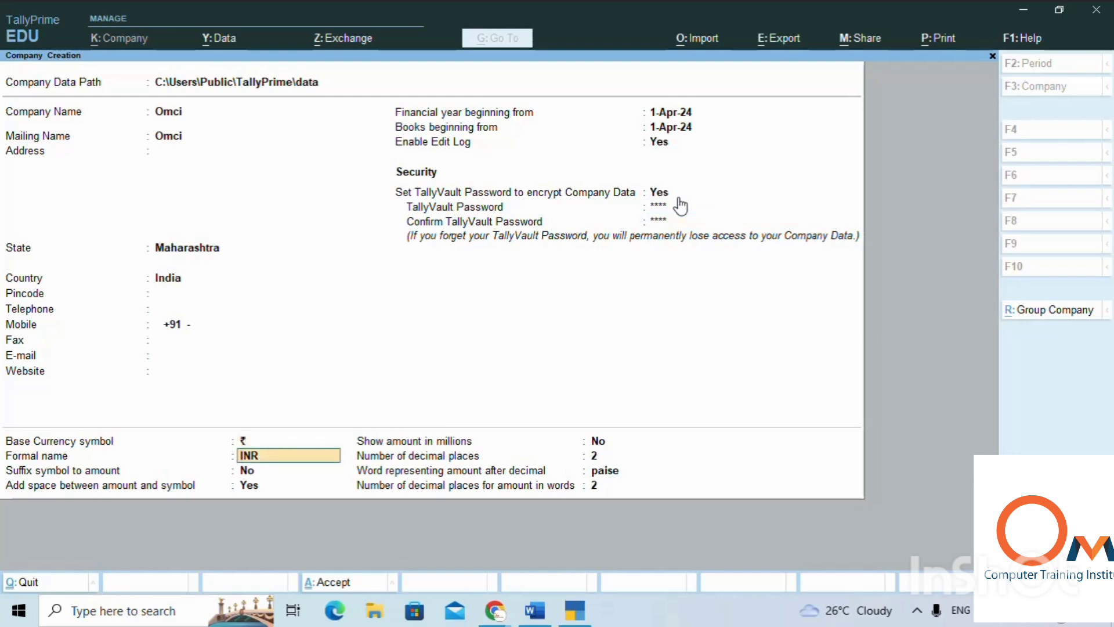
key(Return)
key(Return)
key(Return)
key(Return)
key(Return)
key(Return)
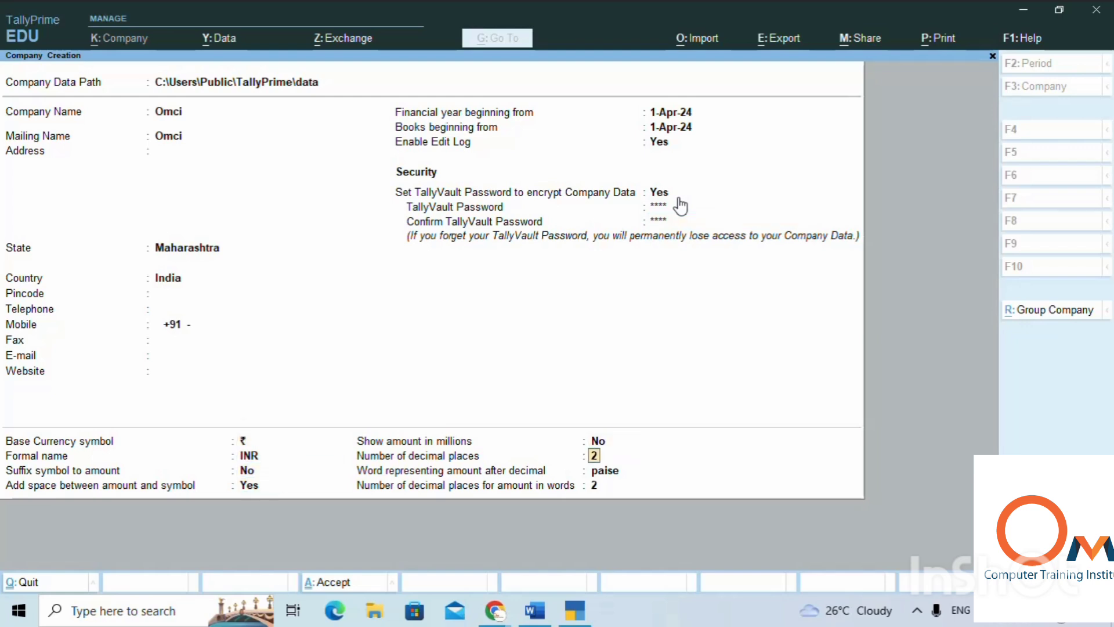
key(Return)
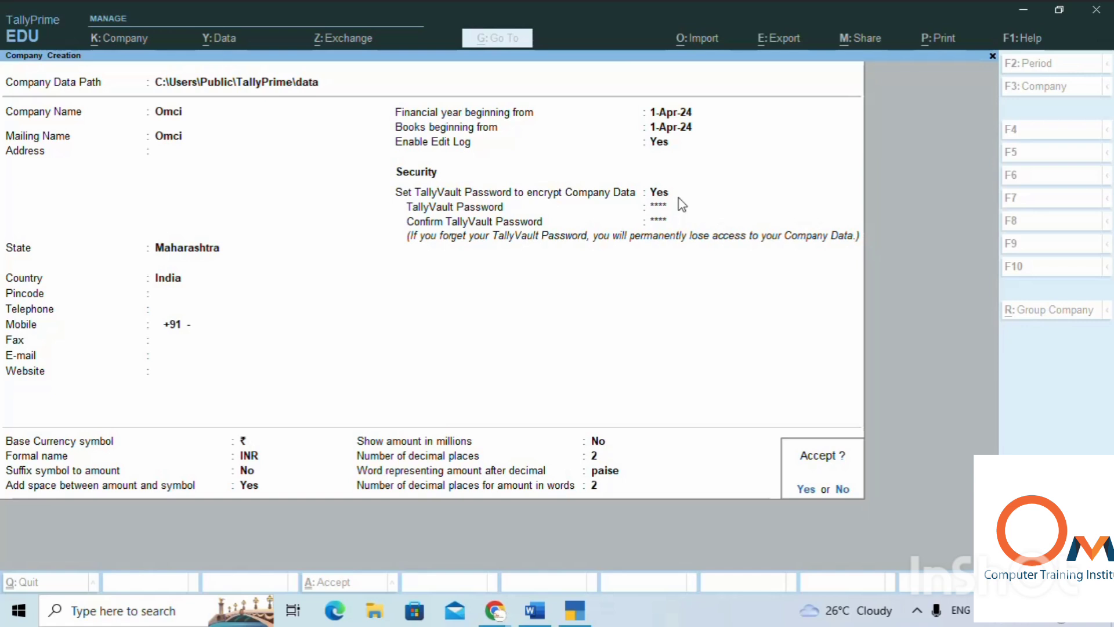
key(Return)
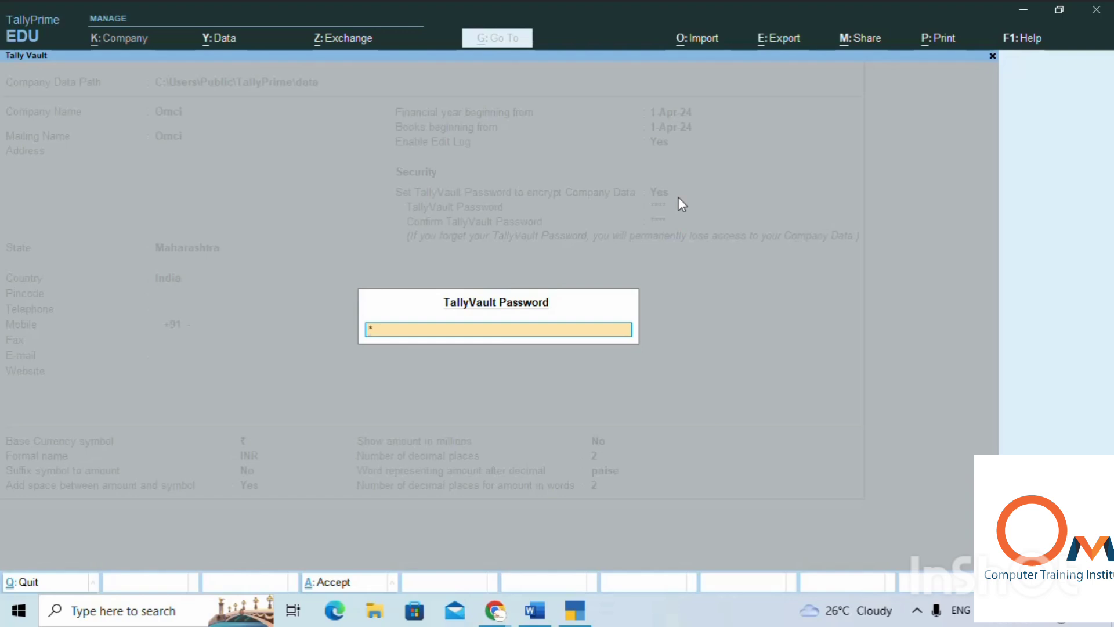
Unlock the new company with its TallyVault password and quit the company features without changing them.
key(Return)
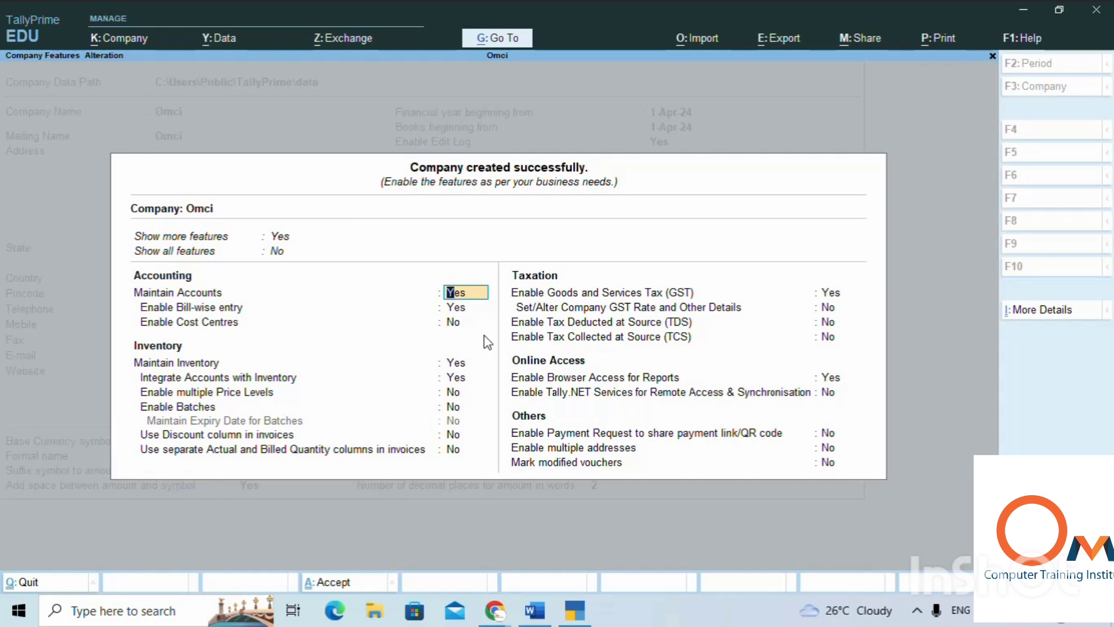
key(Escape)
key(y)
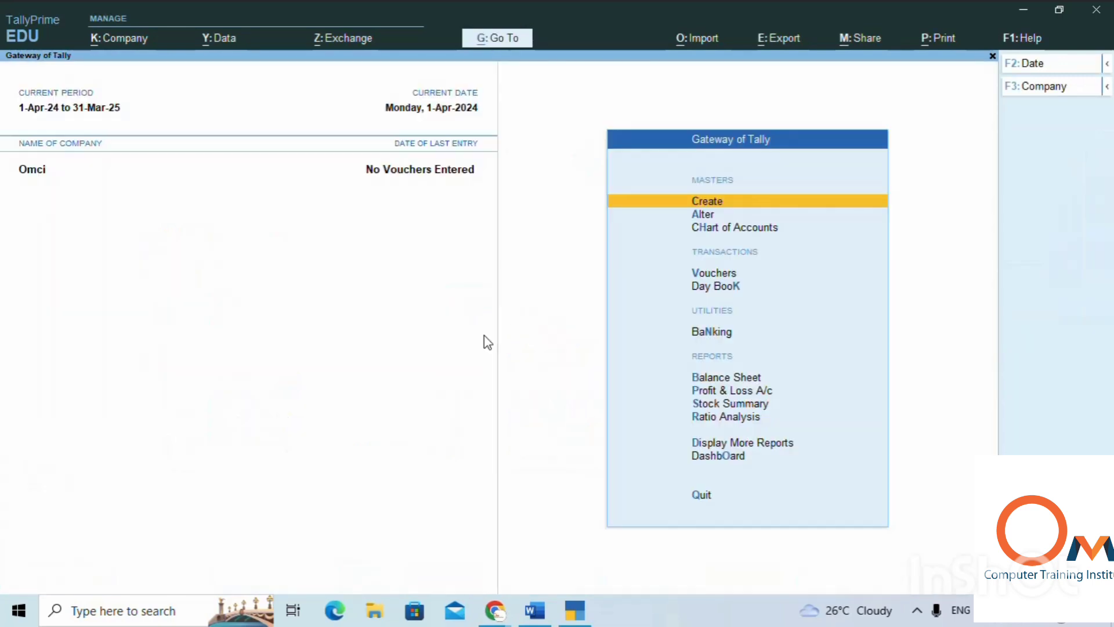